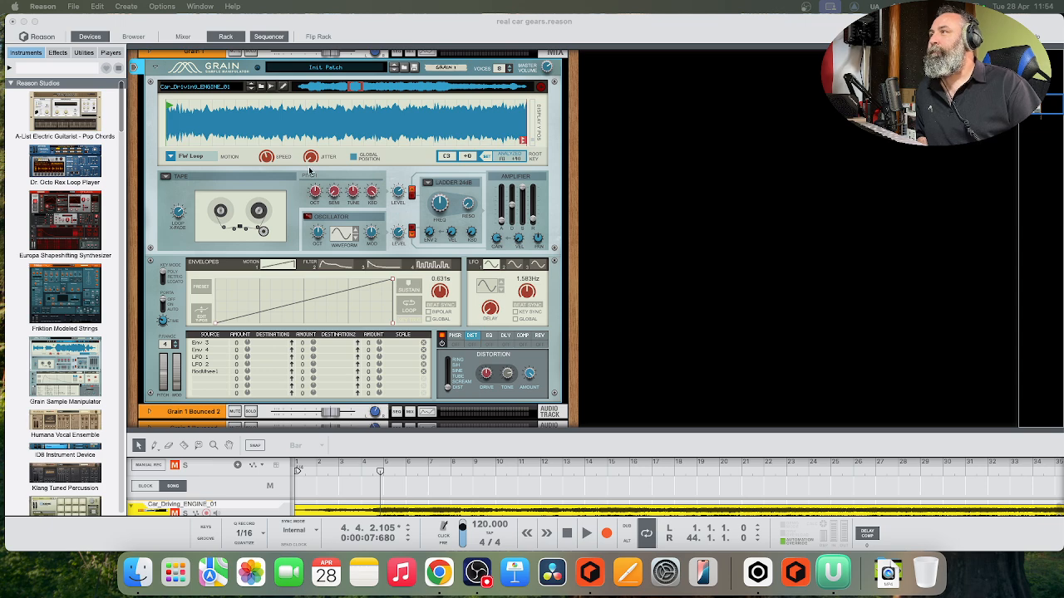
# Step: Preview the Car_Driving_ENGINE_01 sample loaded in the Grain 1 device, and stop the preview
pyautogui.scroll(1, 310, 169)
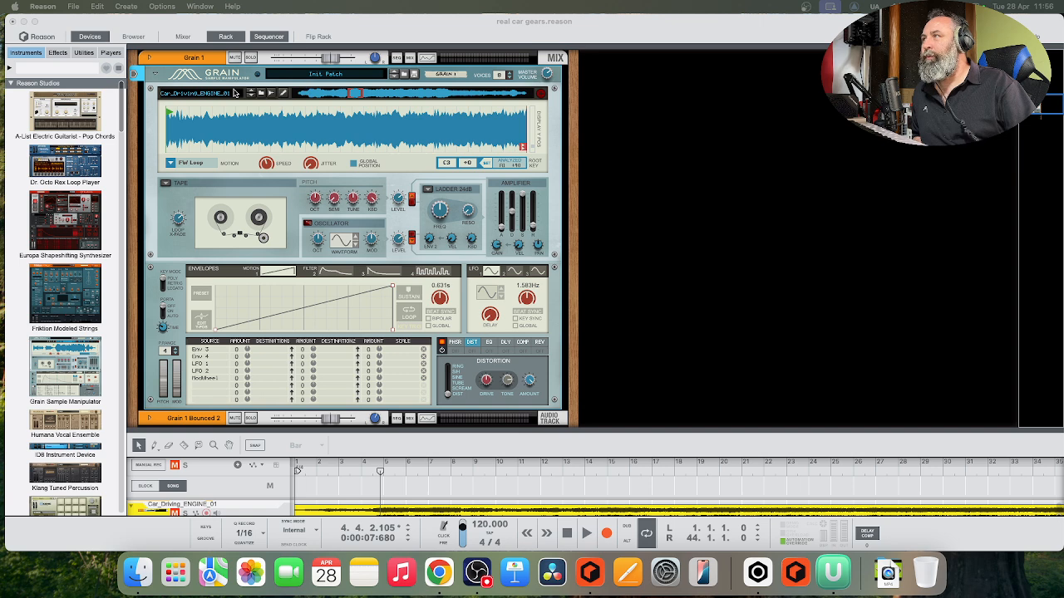
pyautogui.click(541, 97)
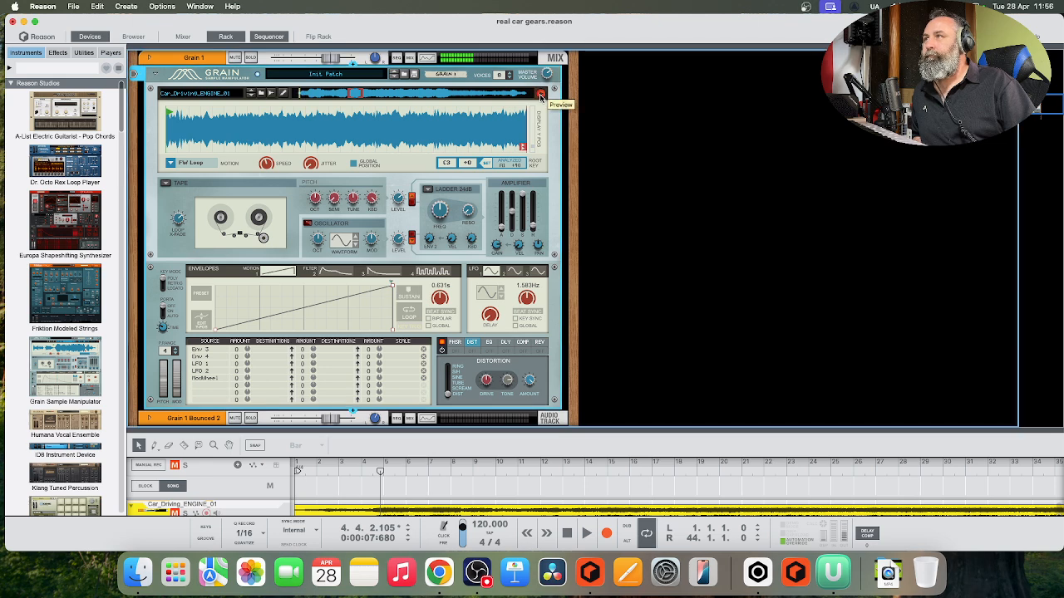
pyautogui.click(540, 97)
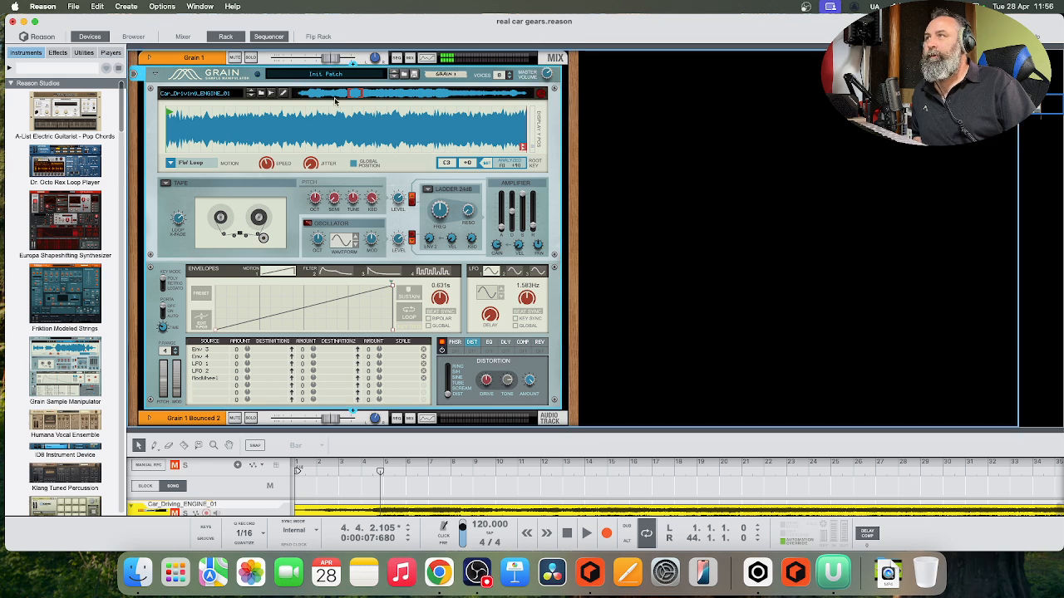
# Step: Audition the Car_Driving_ENGINE_01 sample in the sample editor from several points along its waveform, and close the editor without saving
pyautogui.click(284, 95)
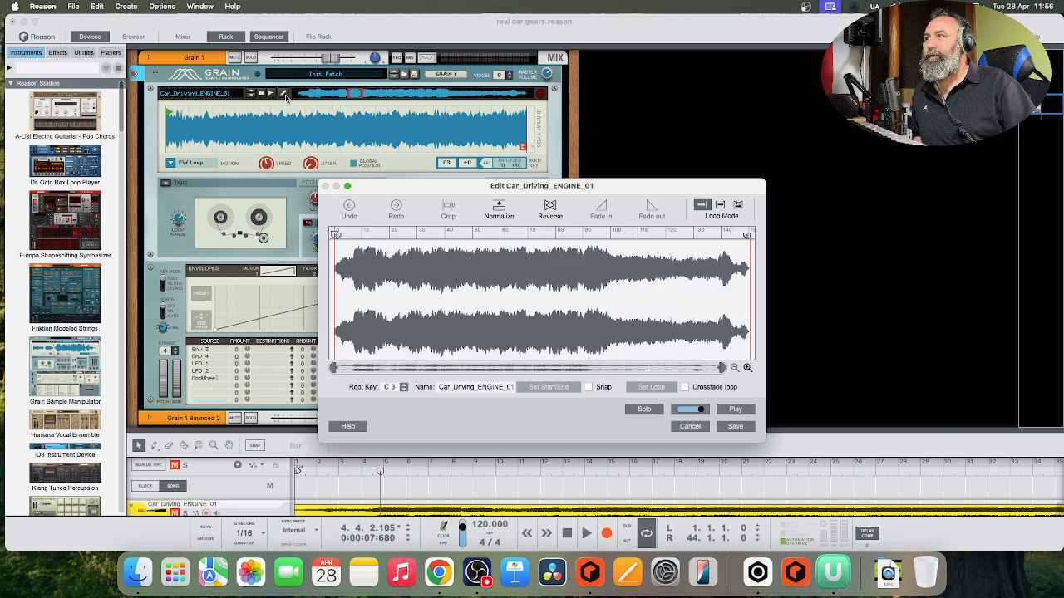
pyautogui.click(735, 411)
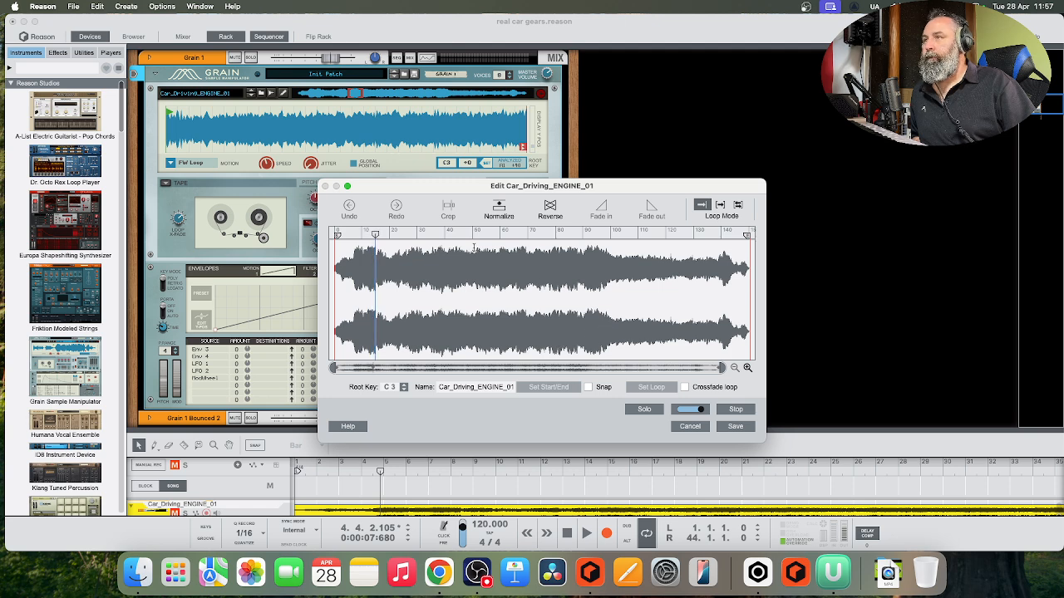
pyautogui.click(430, 239)
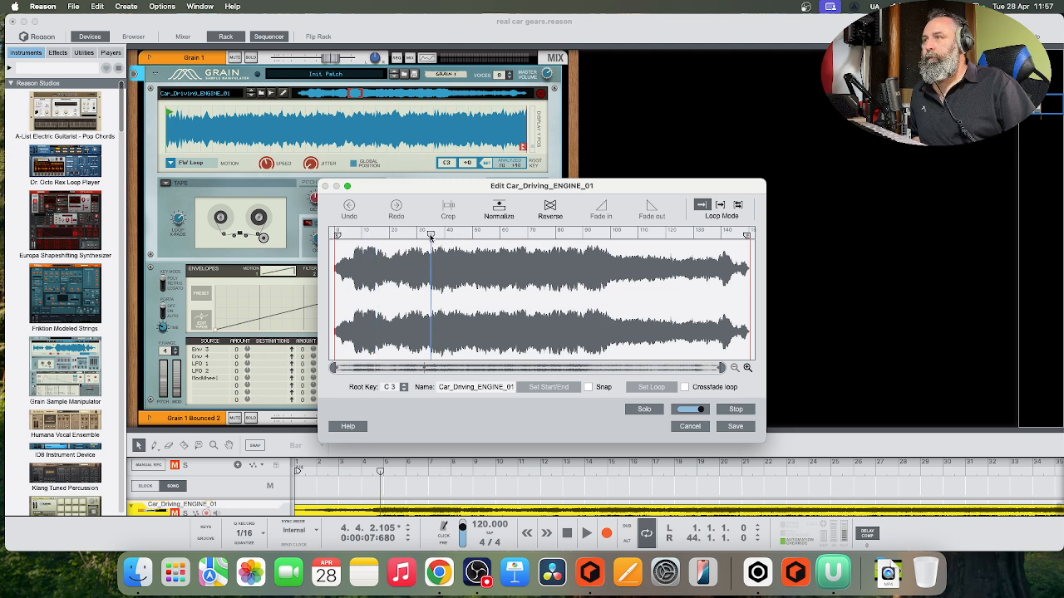
pyautogui.click(485, 237)
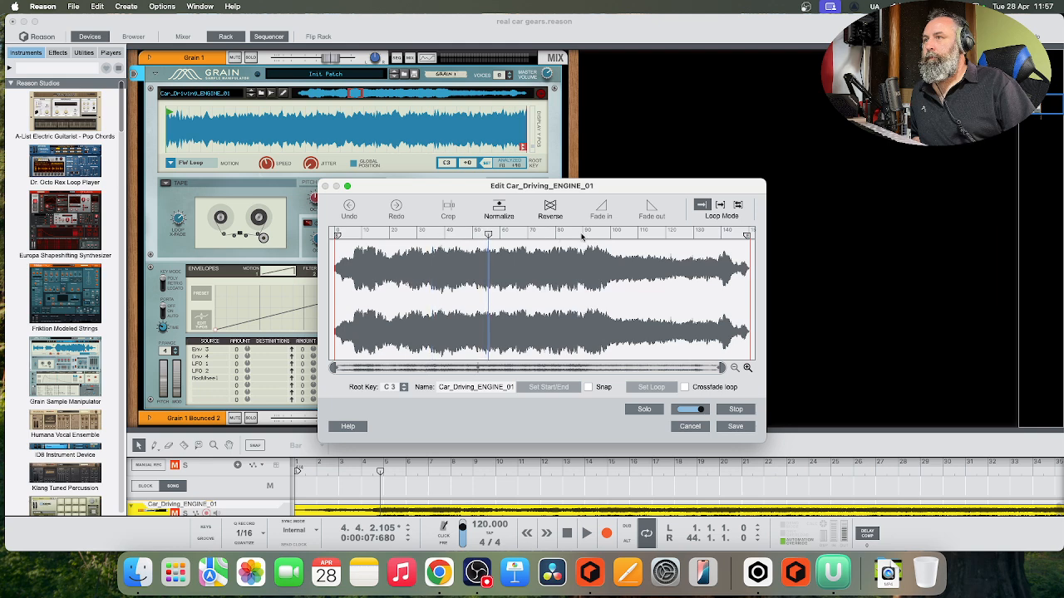
pyautogui.click(584, 237)
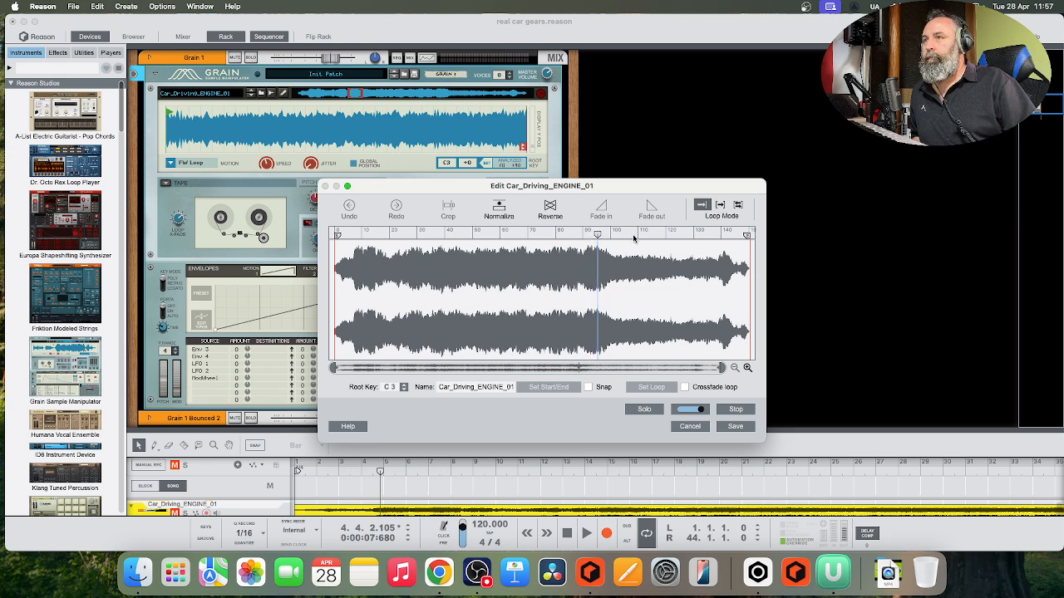
pyautogui.click(634, 237)
pyautogui.click(680, 239)
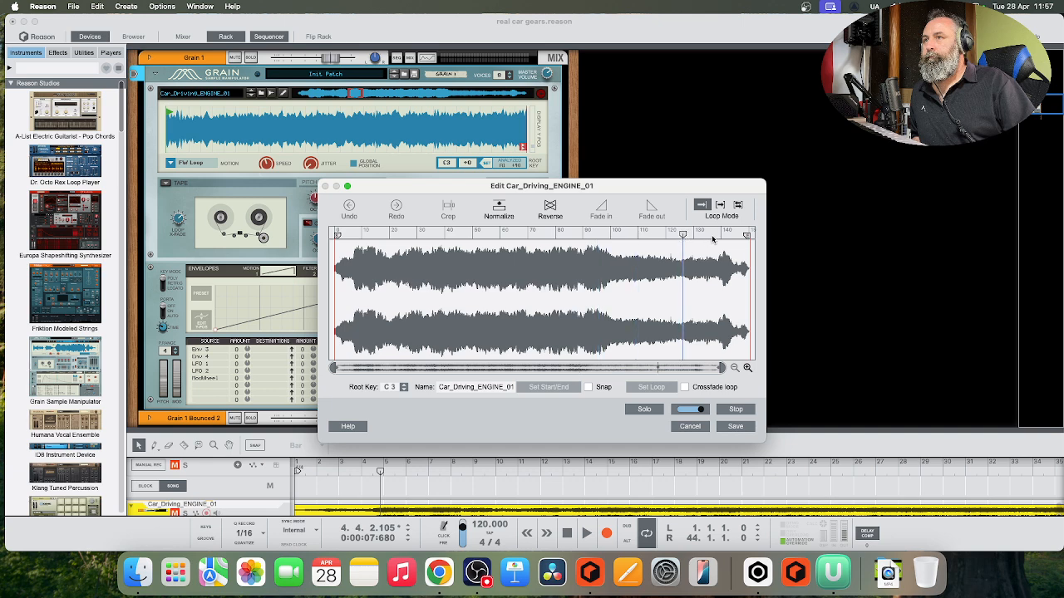
pyautogui.click(712, 238)
pyautogui.click(731, 238)
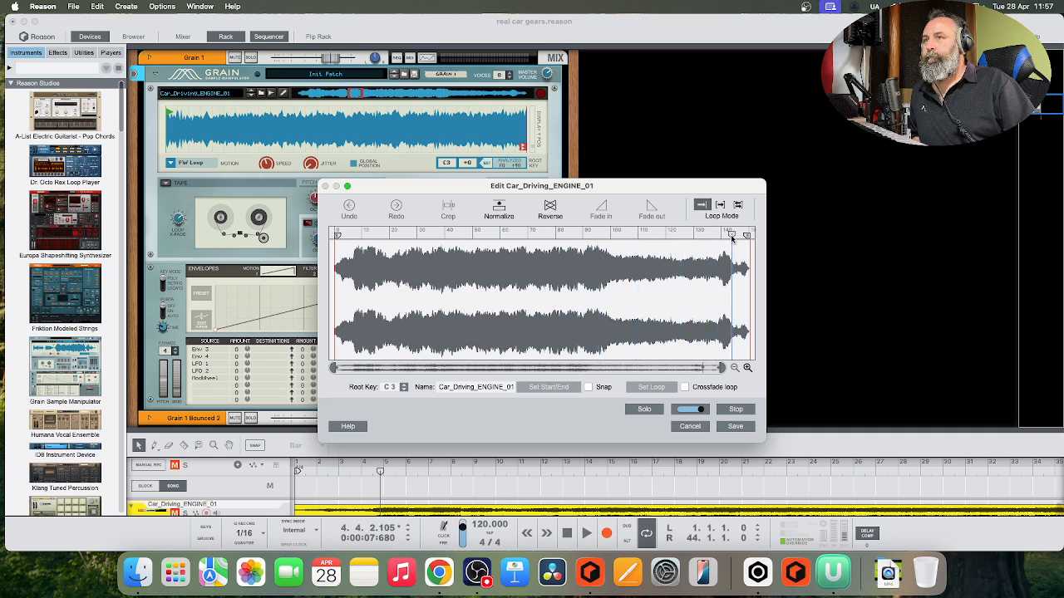
pyautogui.click(732, 411)
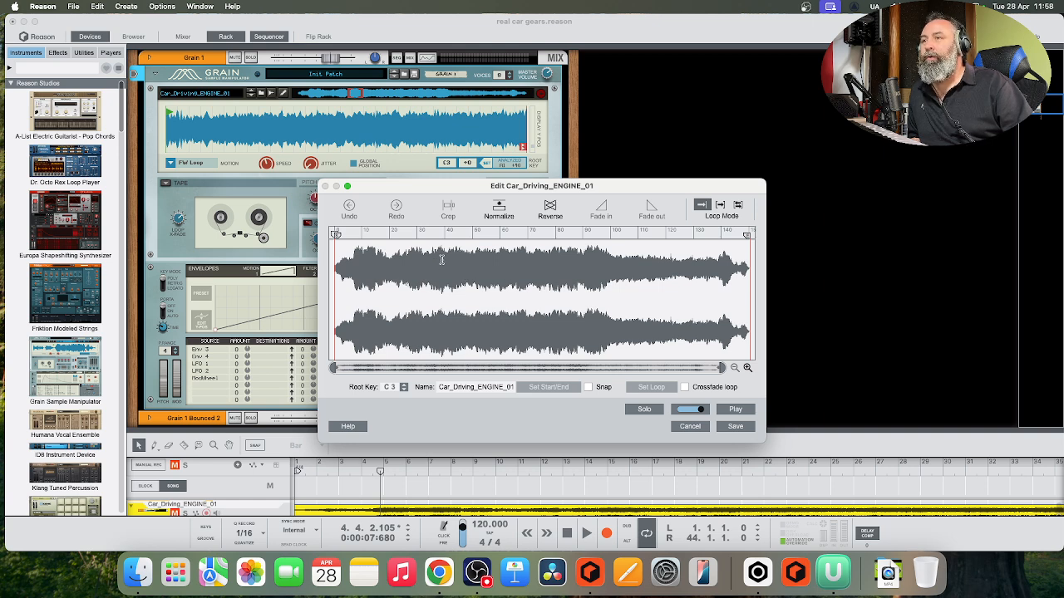
pyautogui.click(688, 426)
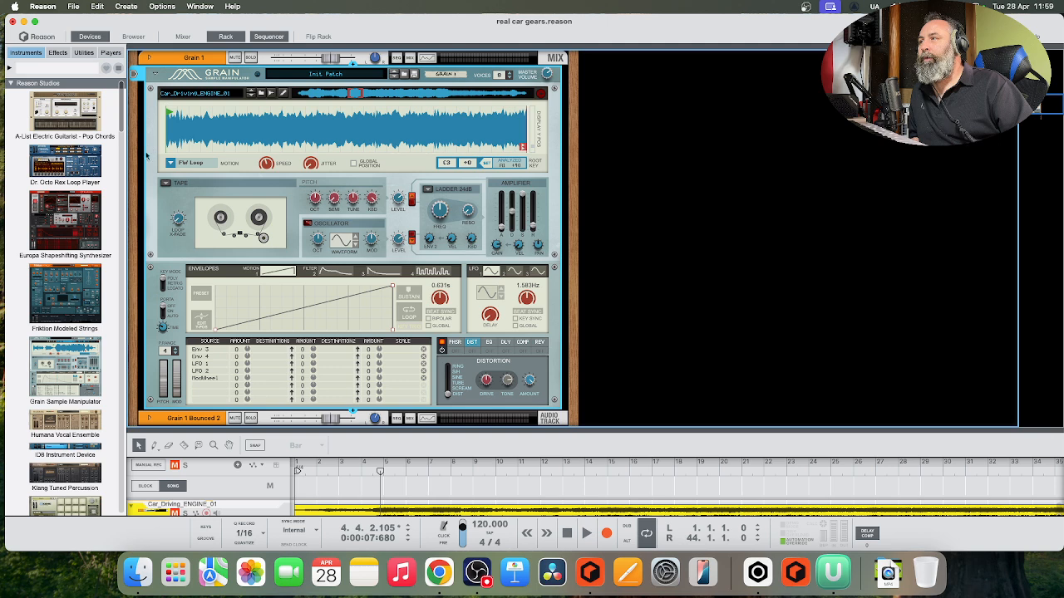
# Step: Adjust the loop crossfade in Grain 1's Tape section to about 65.6 %
pyautogui.moveTo(177, 221); pyautogui.dragTo(193, 199)
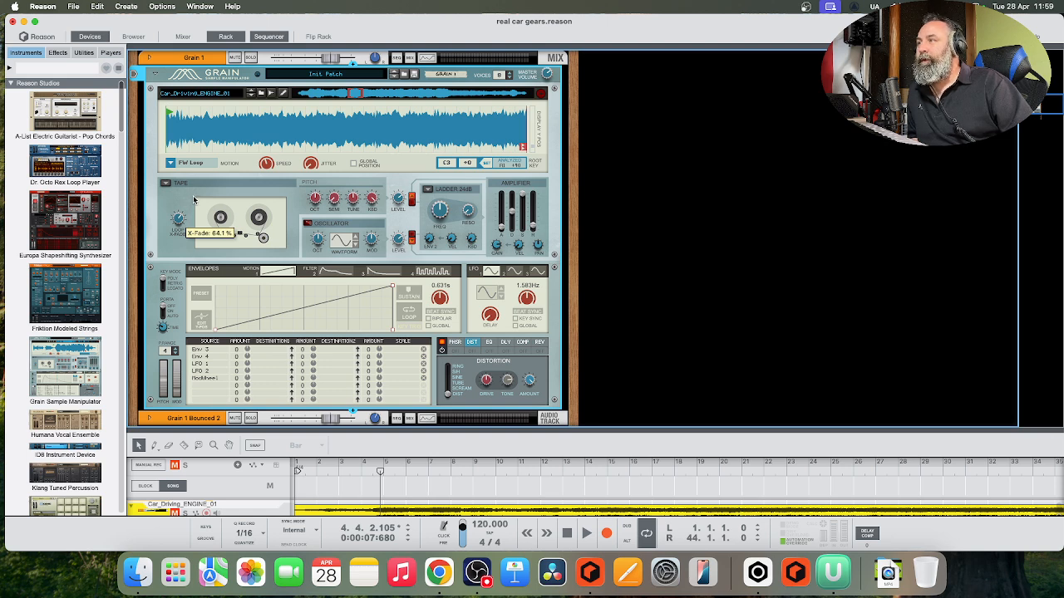
pyautogui.moveTo(194, 200); pyautogui.dragTo(194, 199)
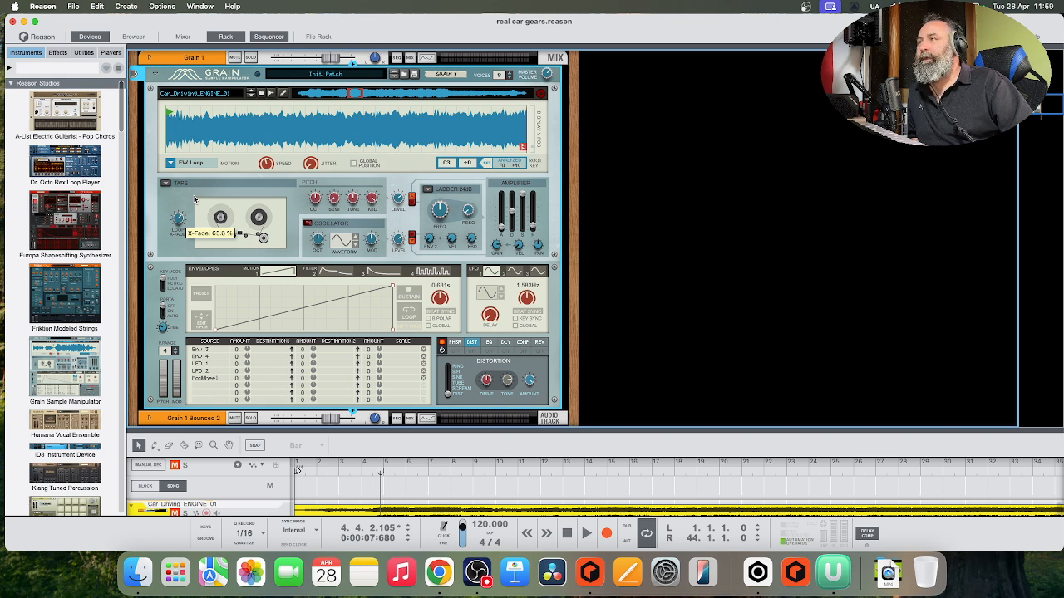
pyautogui.moveTo(194, 199); pyautogui.dragTo(194, 198)
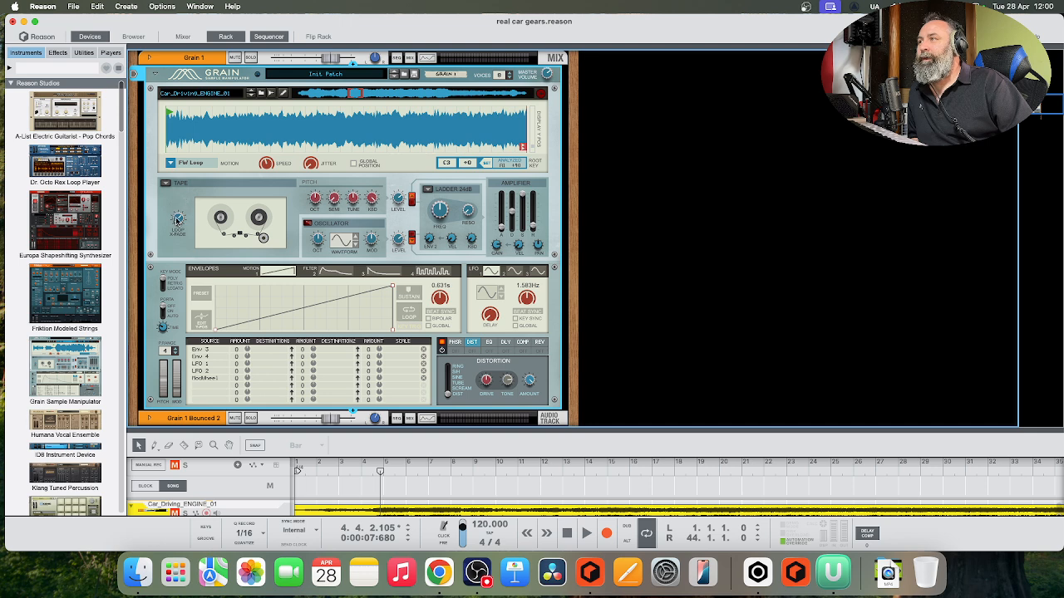
pyautogui.moveTo(178, 219)
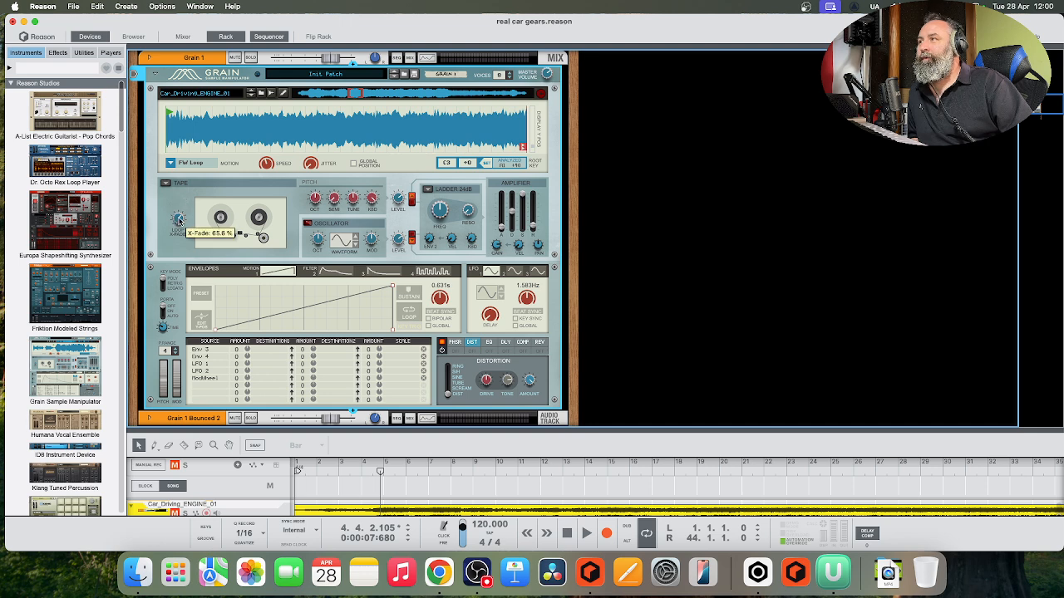
pyautogui.moveTo(180, 220); pyautogui.dragTo(182, 218)
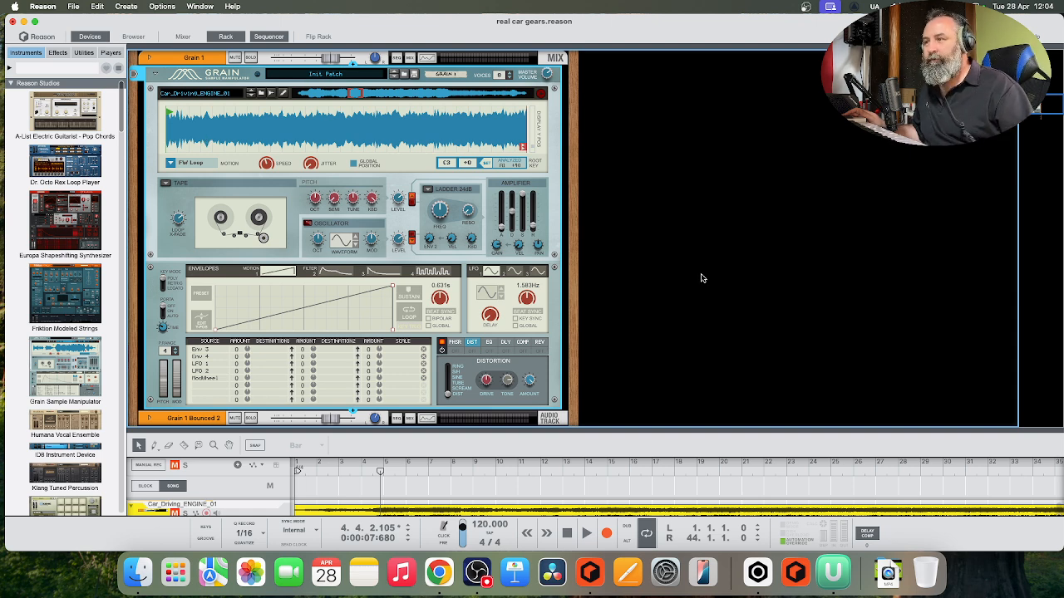
# Step: Enlarge the sequencer and heighten the Grain 1 track to examine the automation in both lanes, and restore the large rack view
pyautogui.moveTo(651, 429); pyautogui.dragTo(647, 251)
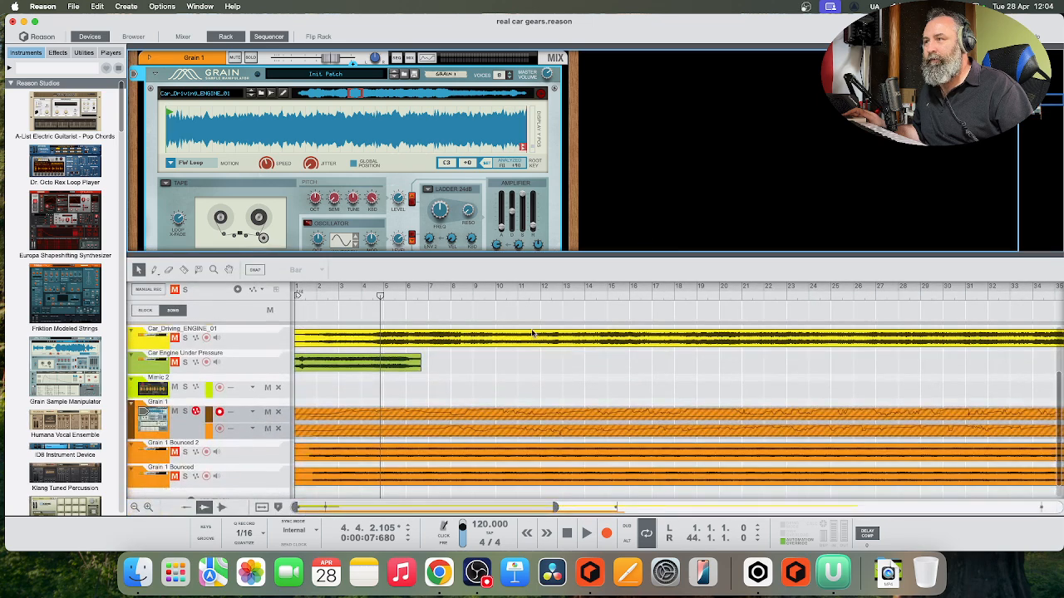
pyautogui.scroll(-2, 482, 408)
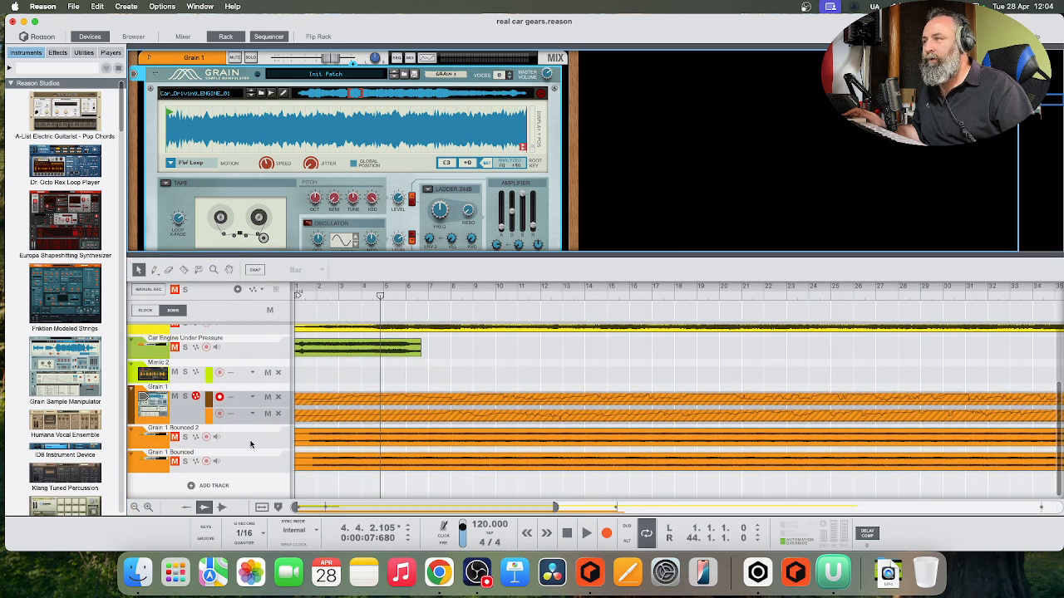
pyautogui.moveTo(269, 425); pyautogui.dragTo(272, 501)
pyautogui.moveTo(443, 261); pyautogui.dragTo(421, 94)
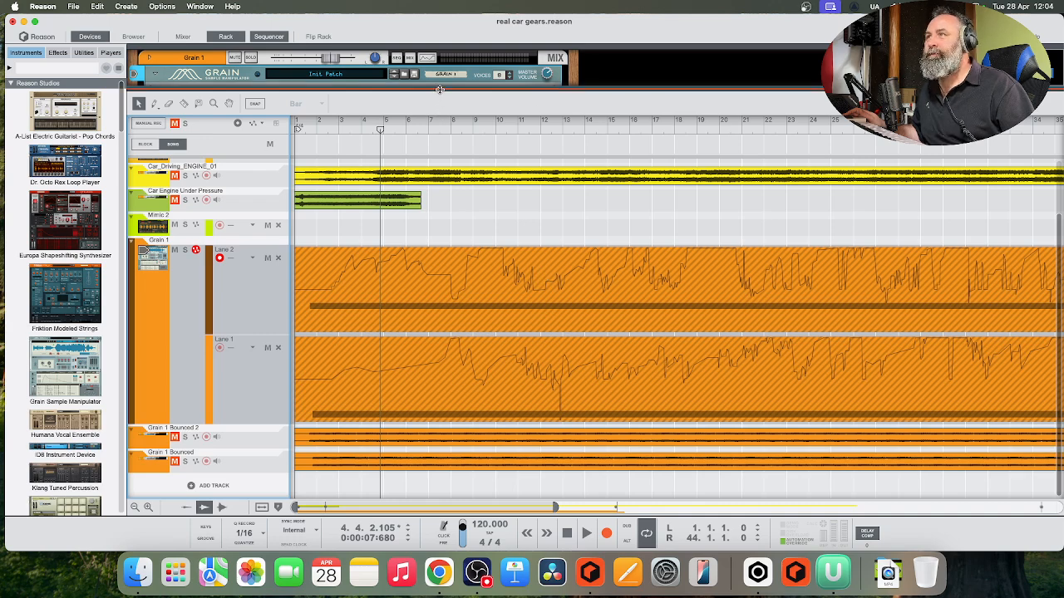
pyautogui.moveTo(441, 89); pyautogui.dragTo(466, 457)
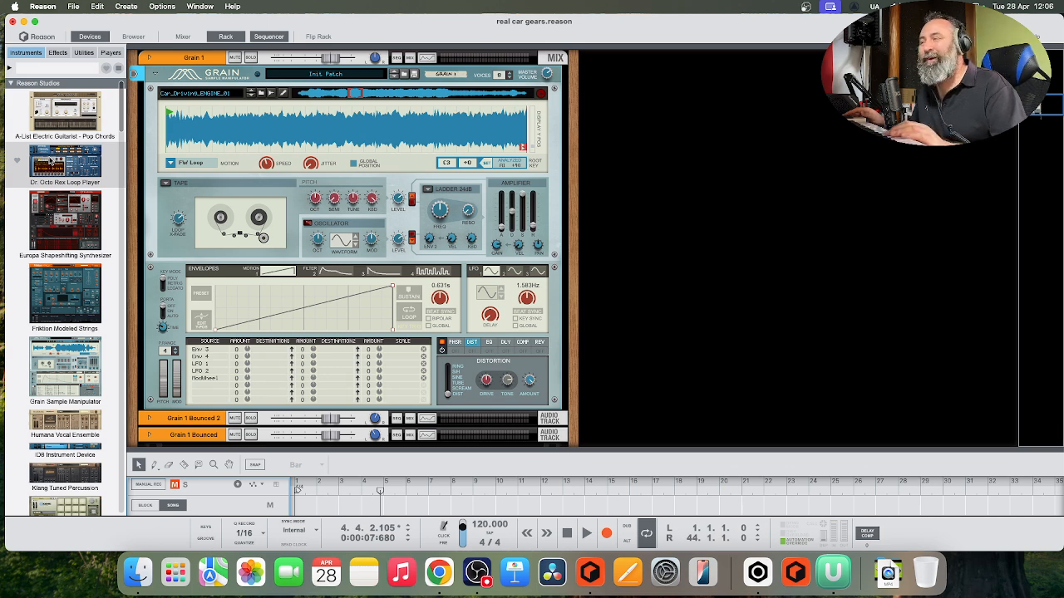
# Step: Look through the sample pack folders in the My Sample Library shortcut of the browser, and close the browser
pyautogui.click(132, 37)
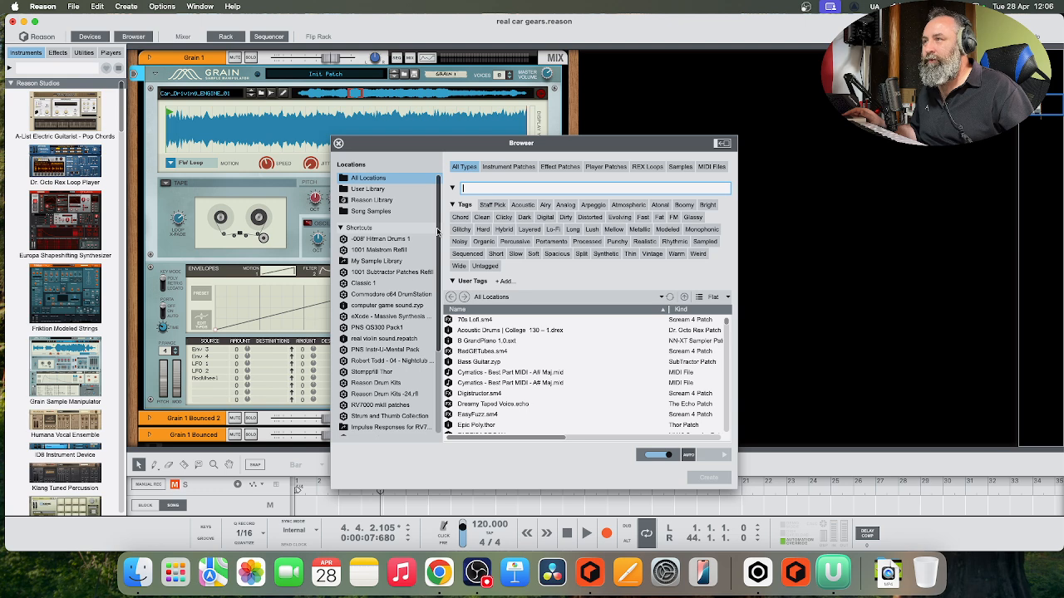
pyautogui.click(400, 262)
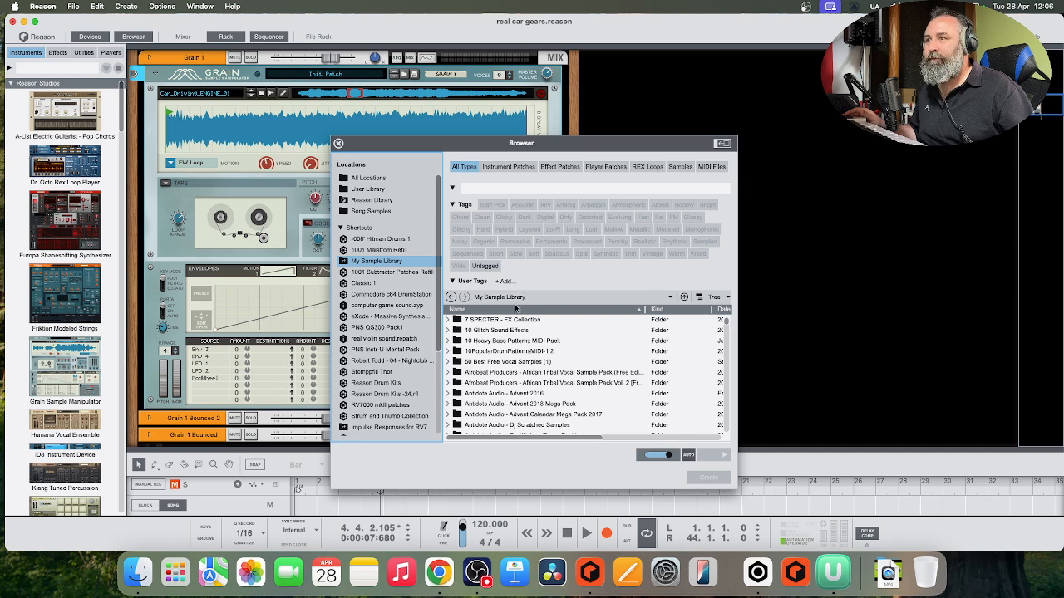
pyautogui.scroll(-20, 511, 318)
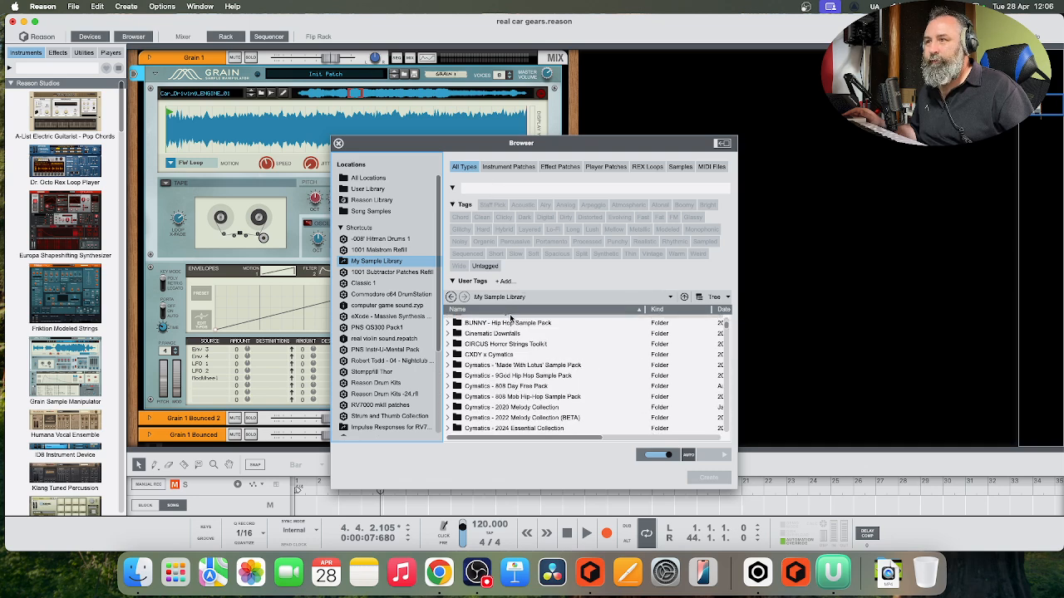
pyautogui.scroll(-15, 511, 318)
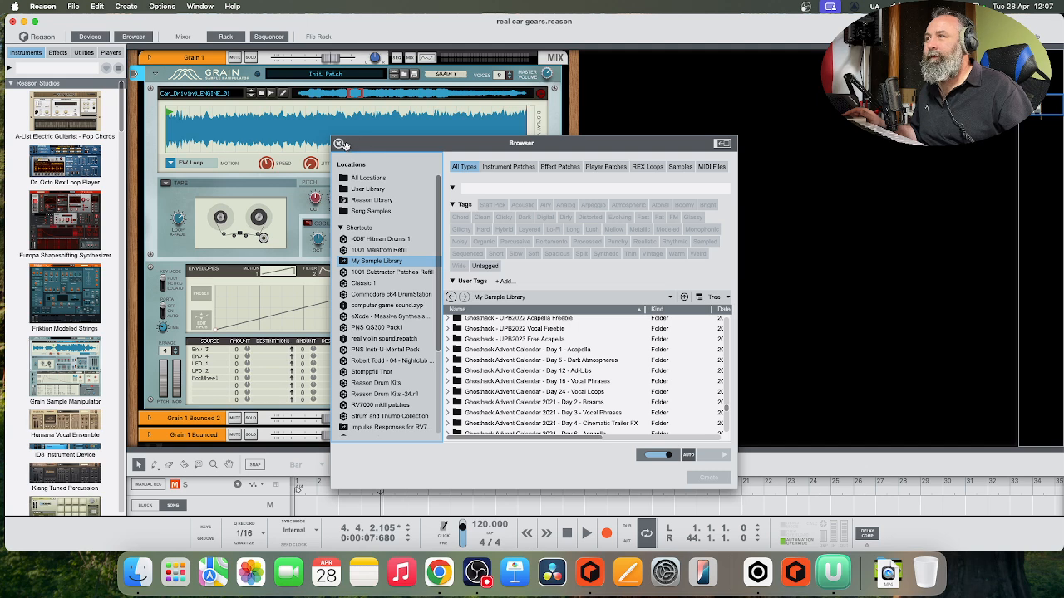
pyautogui.click(339, 144)
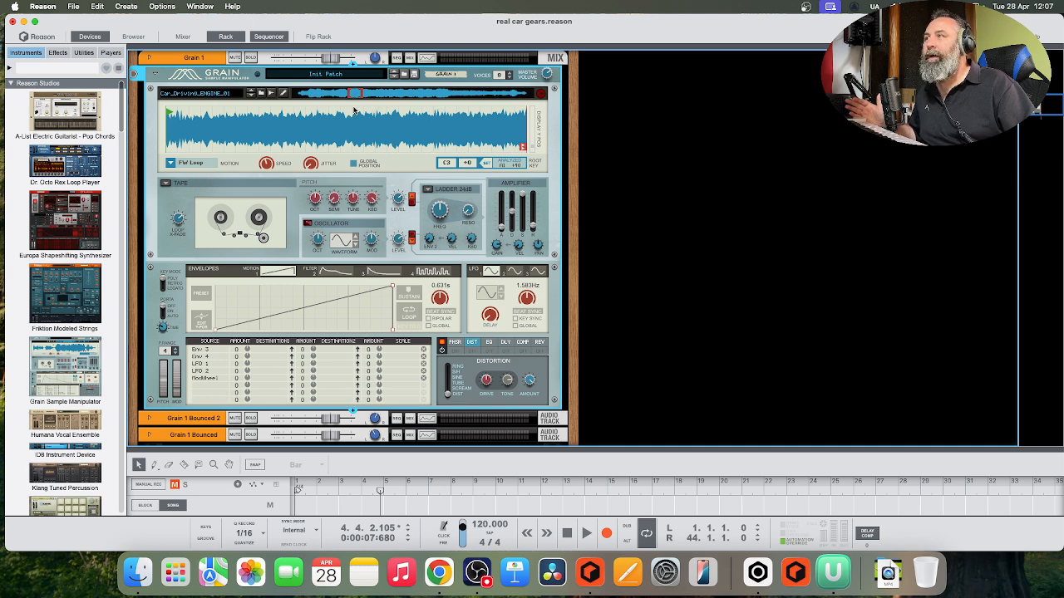
# Step: View the full waveform of Grain 1's loaded sample in the sample editor again, and close the editor without saving
pyautogui.click(283, 93)
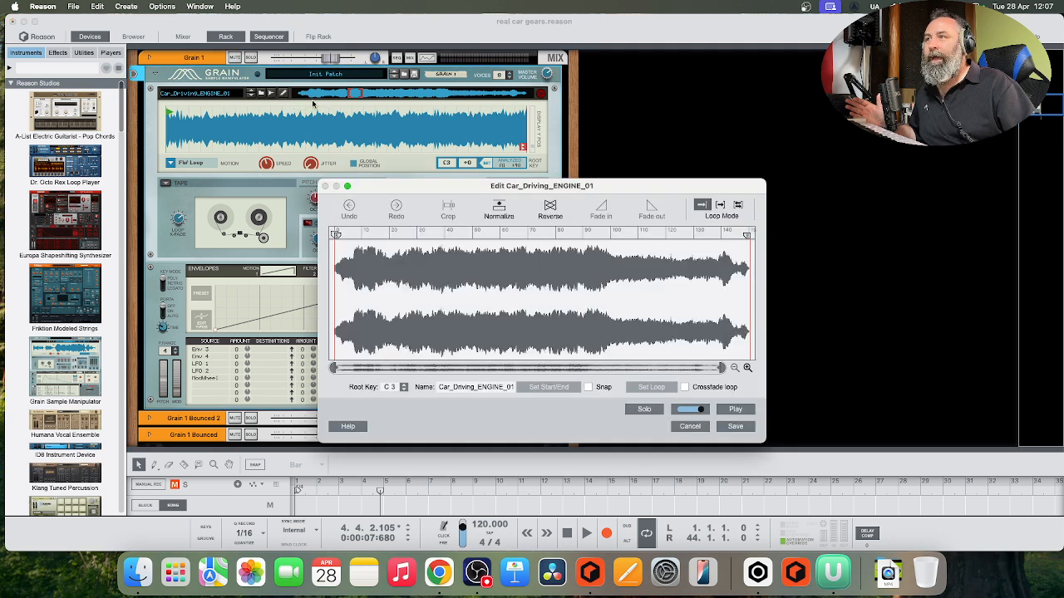
pyautogui.click(701, 429)
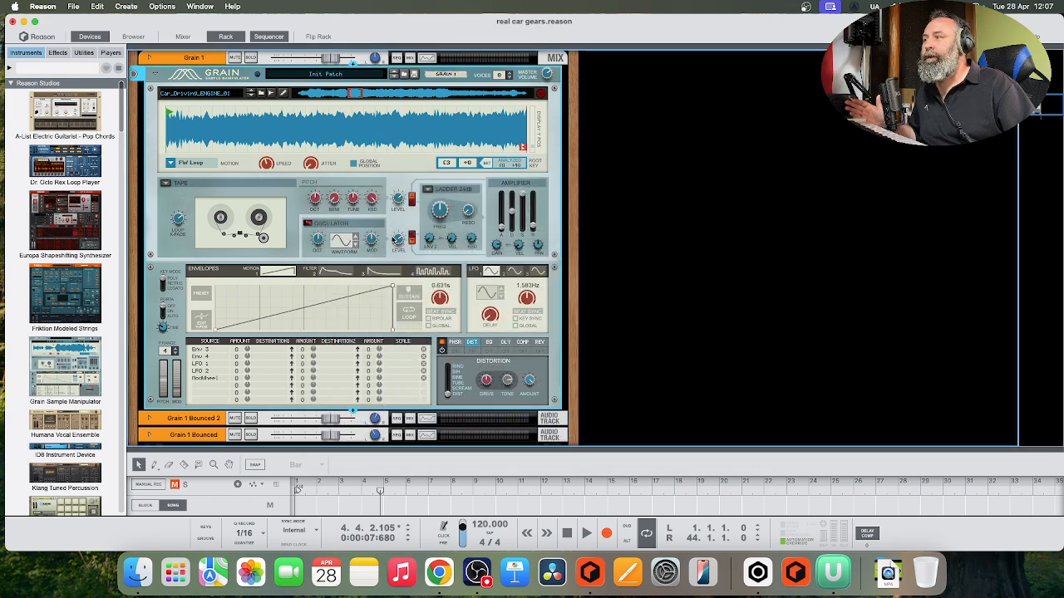